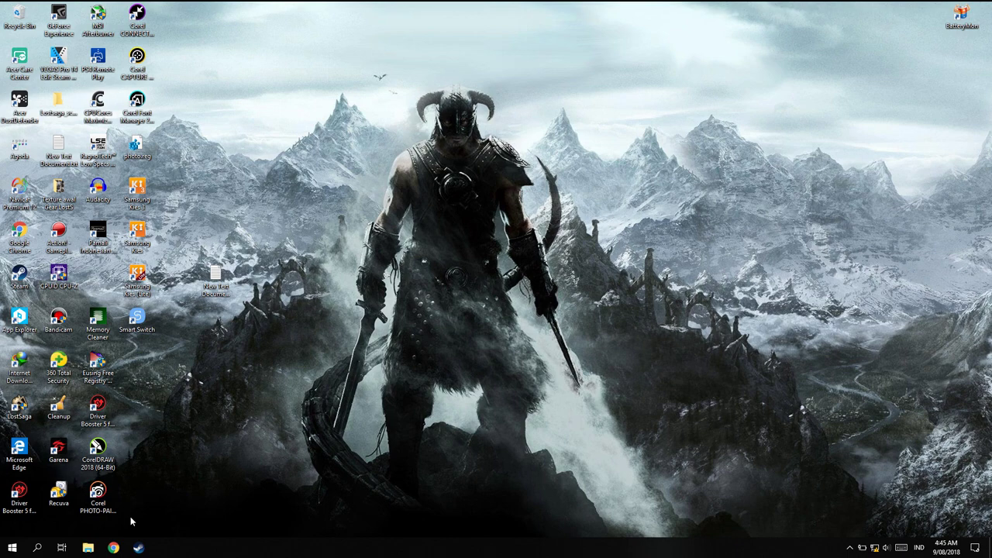
# Run SalityKiller.exe from Sality Killer by Tutorial Berkhasiat.zip in the Compressed downloads folder, and close the archive and folder windows.
pyautogui.click(93, 550)
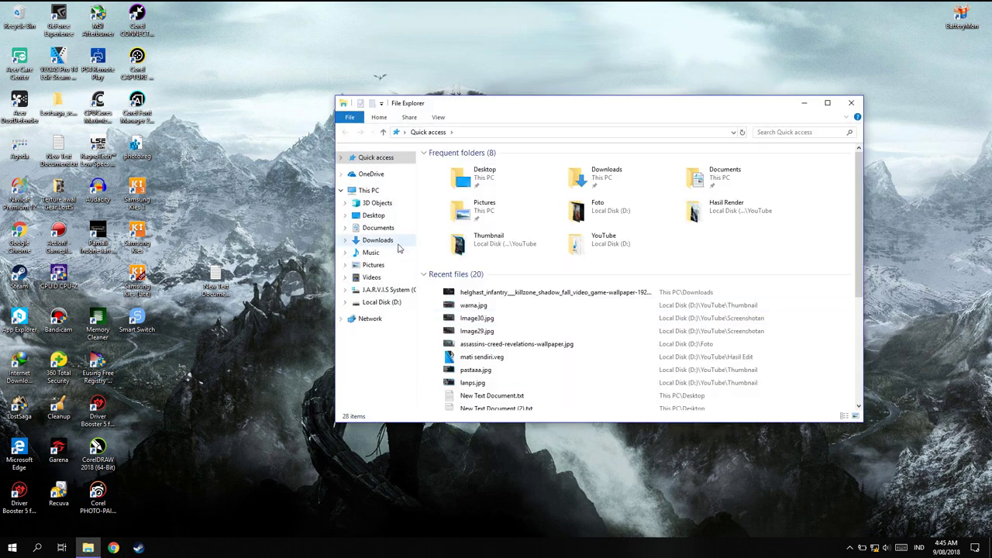
pyautogui.click(394, 243)
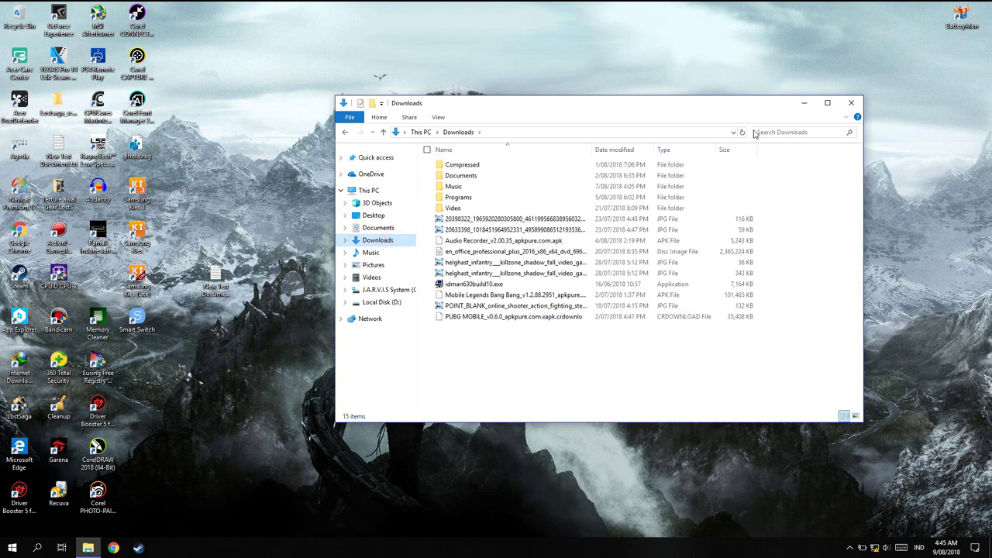
pyautogui.doubleClick(476, 162)
pyautogui.scroll(-5, 543, 349)
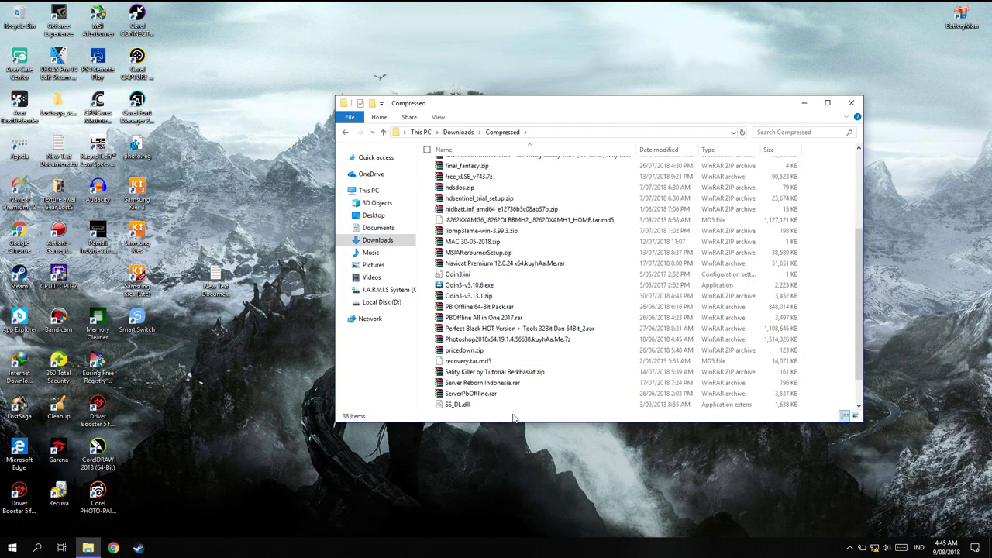
pyautogui.doubleClick(488, 339)
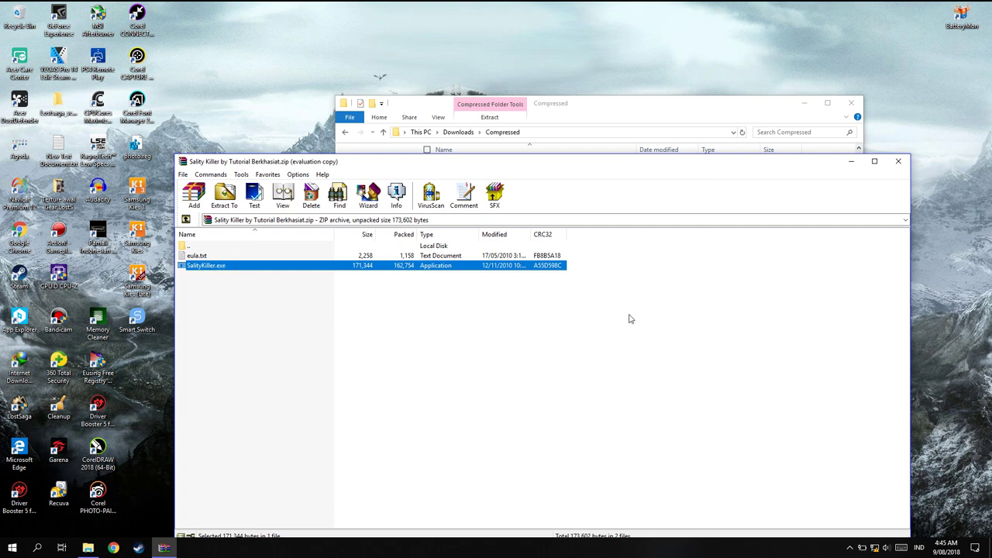
pyautogui.press('Return')
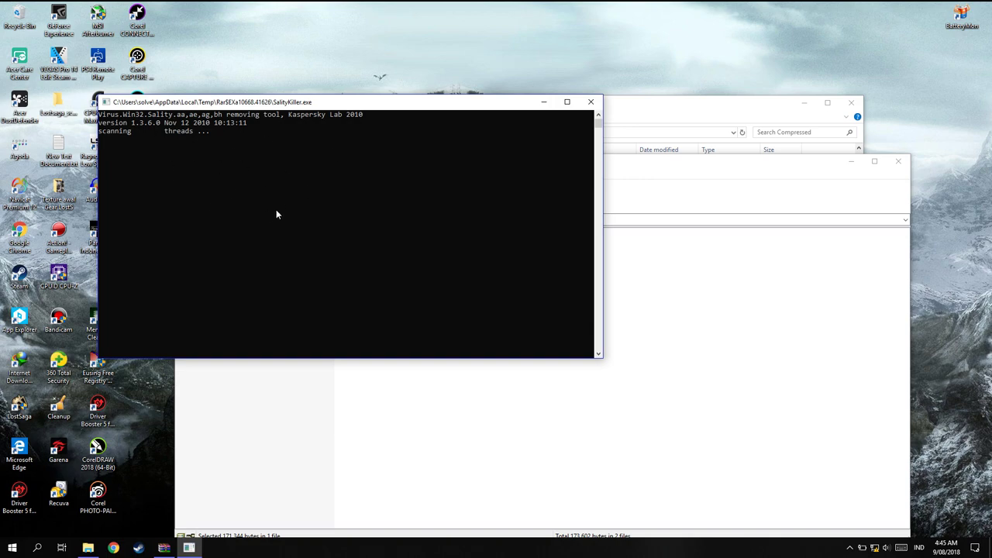
pyautogui.click(898, 160)
pyautogui.click(851, 104)
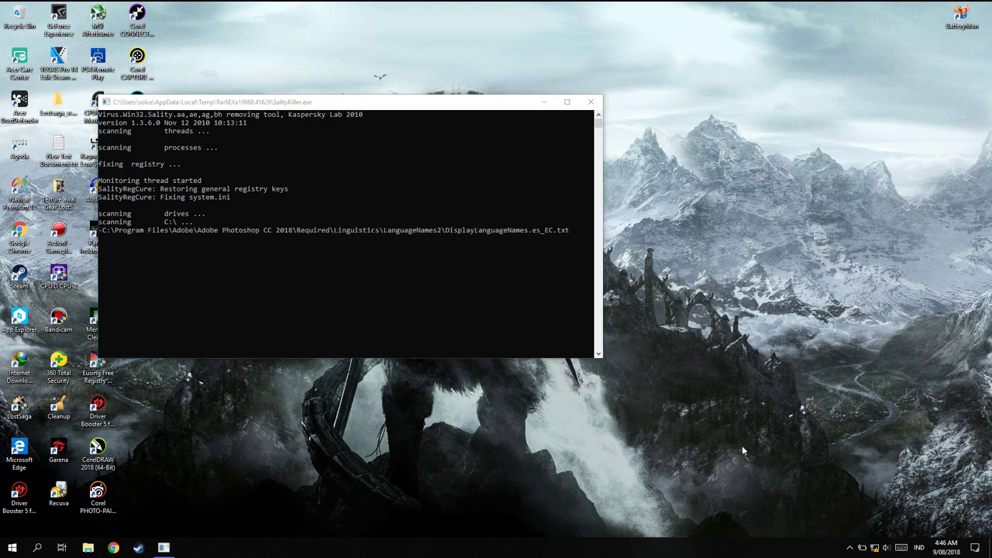
# Switch to 360 Total Security, run a Full Check, repair the reported issues and finish the check.
pyautogui.click(853, 549)
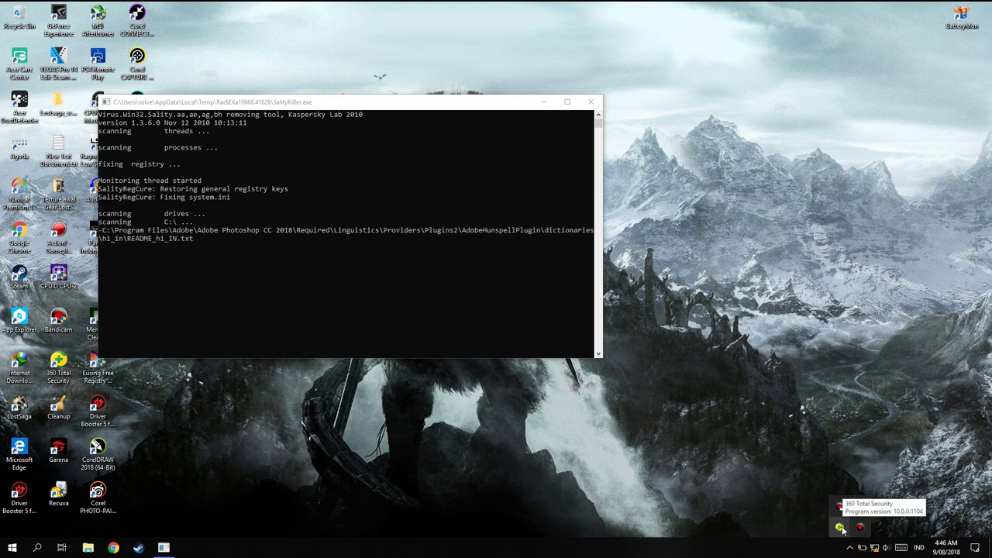
pyautogui.rightClick(841, 529)
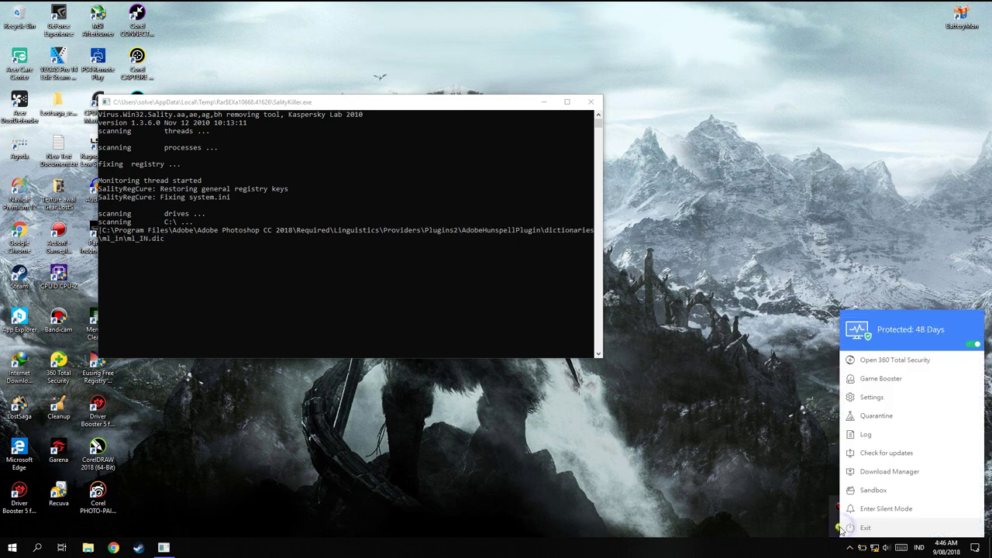
pyautogui.click(898, 361)
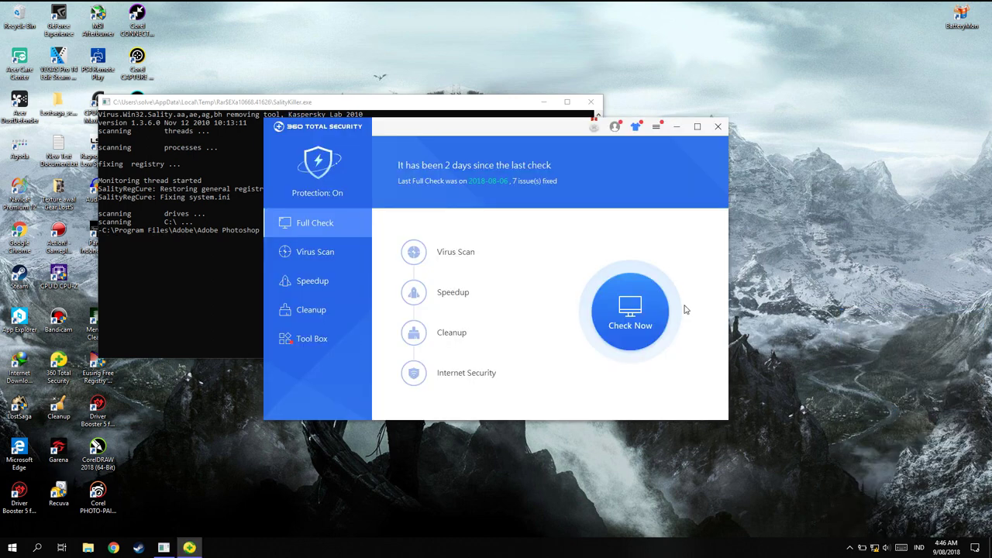
pyautogui.click(631, 310)
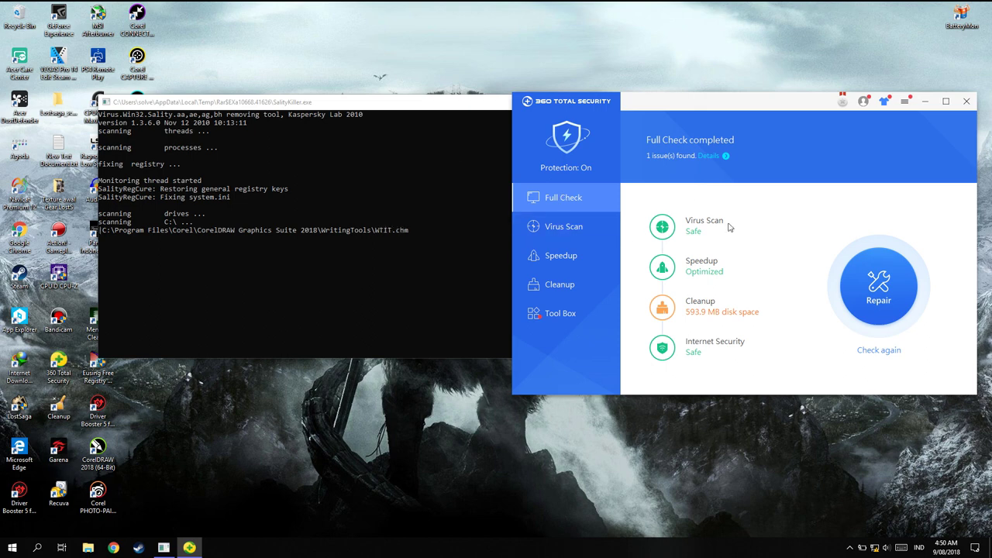
pyautogui.click(899, 287)
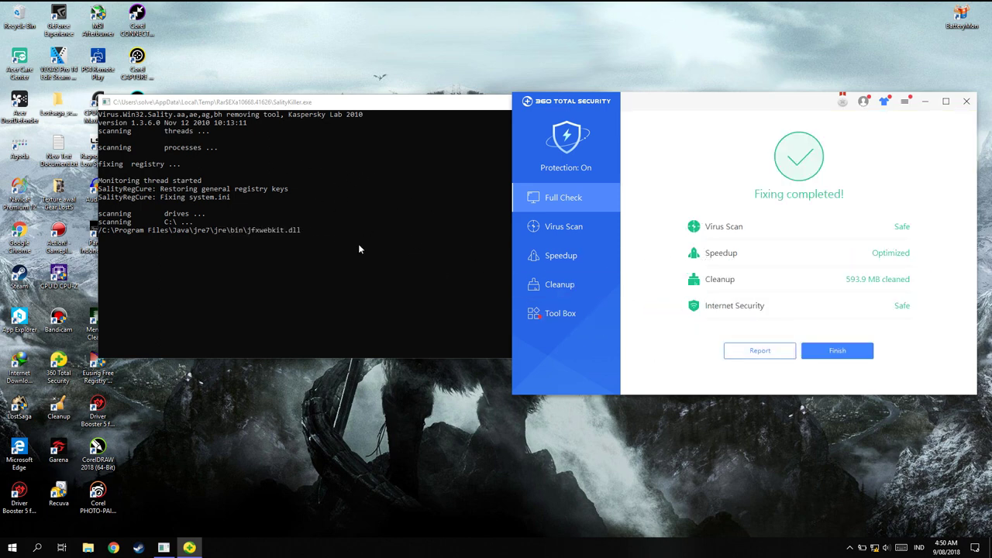
pyautogui.click(865, 352)
# Start a Quick Scan for viruses in 360 Total Security.
pyautogui.click(594, 231)
pyautogui.click(696, 283)
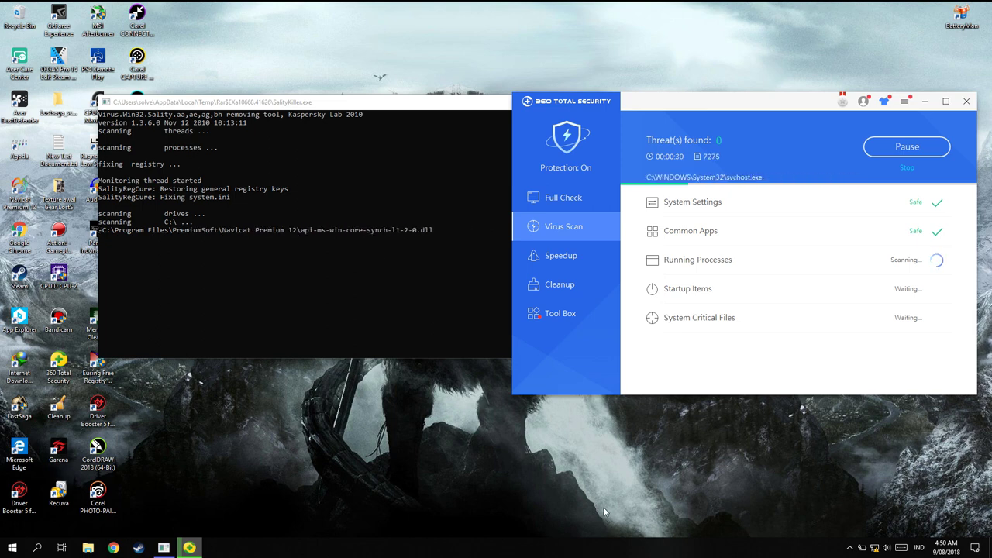
# Open Task Manager and sort the running processes by CPU usage.
pyautogui.rightClick(624, 555)
pyautogui.click(656, 506)
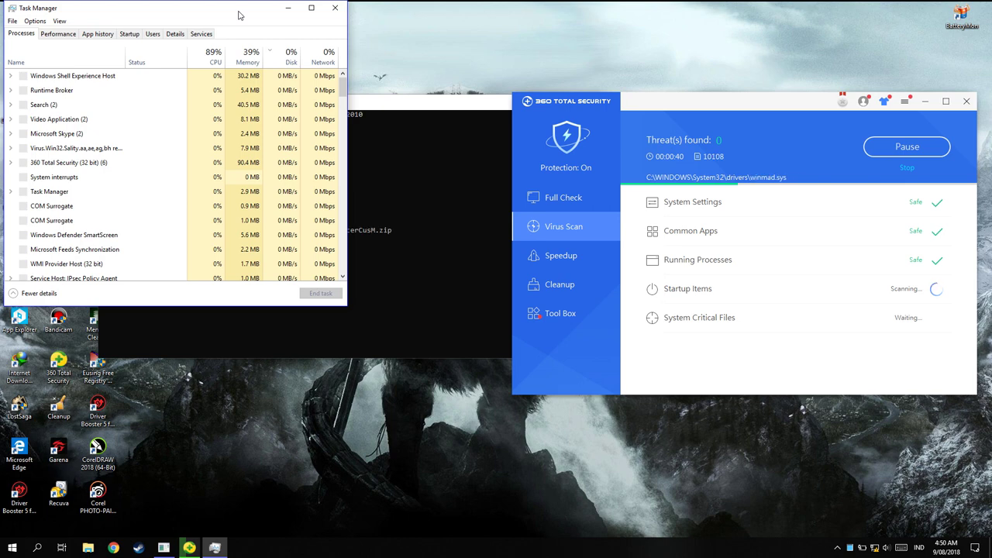
pyautogui.click(214, 54)
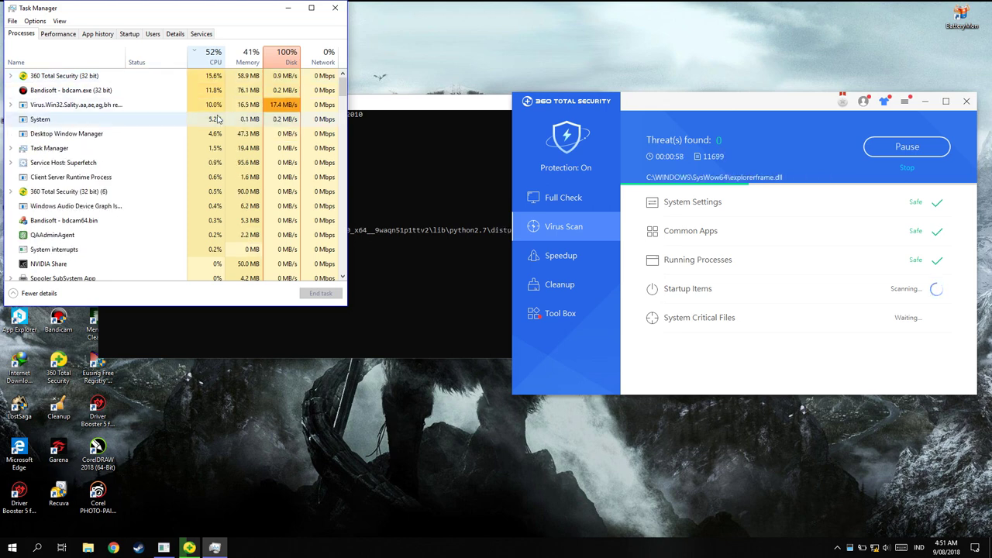
# Minimize the Task Manager, 360 Total Security and SalityKiller windows, leaving the scans running.
pyautogui.click(628, 105)
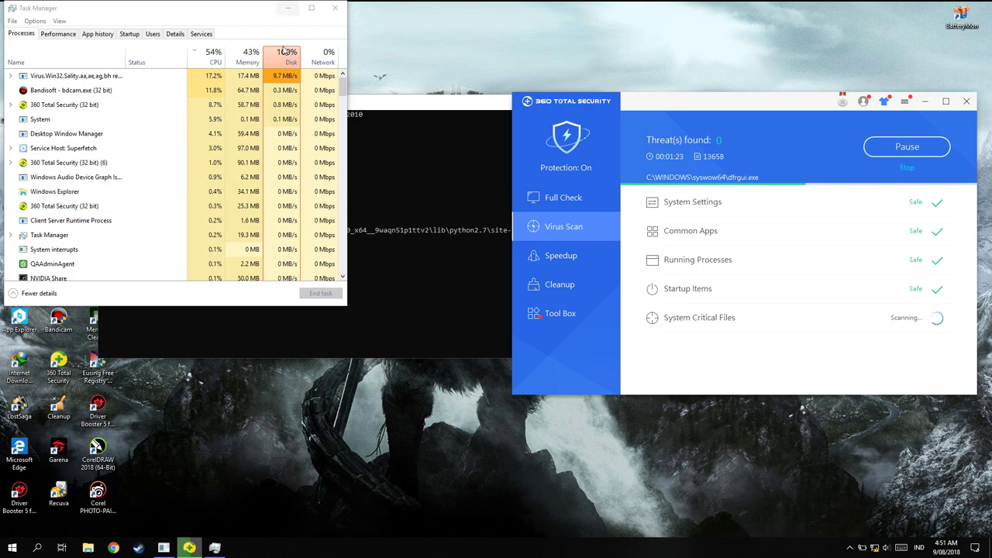
pyautogui.click(293, 8)
pyautogui.click(925, 101)
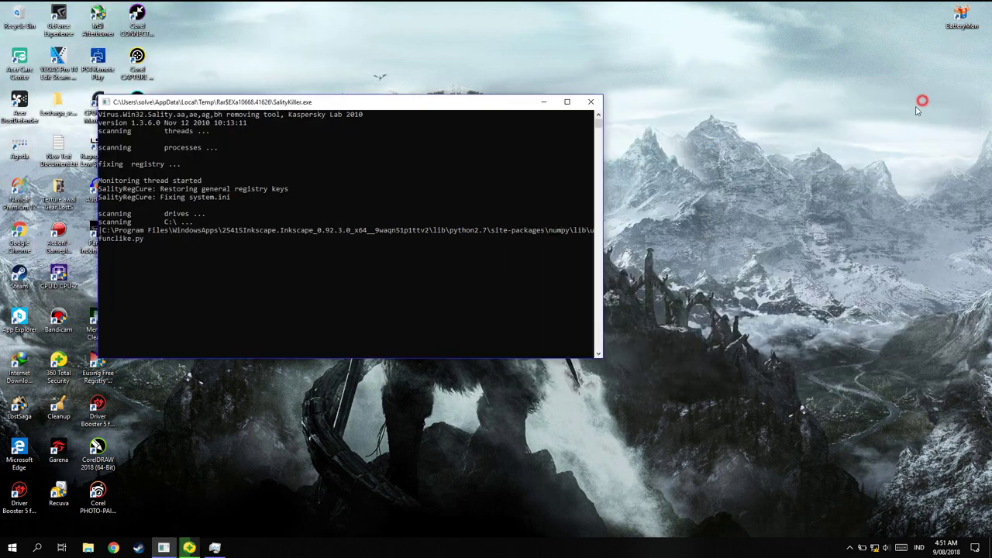
pyautogui.click(545, 102)
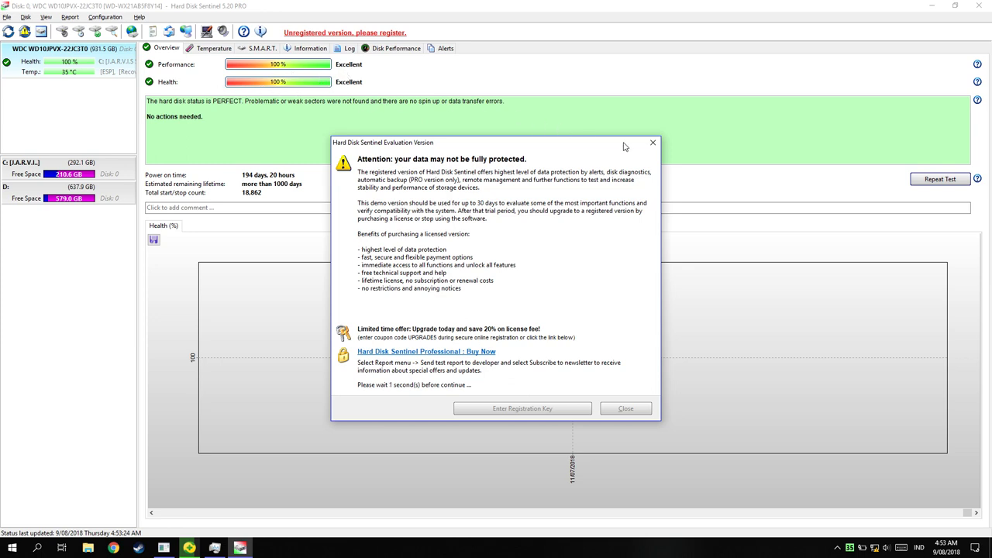
# Dismiss the evaluation notice in Hard Disk Sentinel, check the hard disk's health and close the program.
pyautogui.click(653, 143)
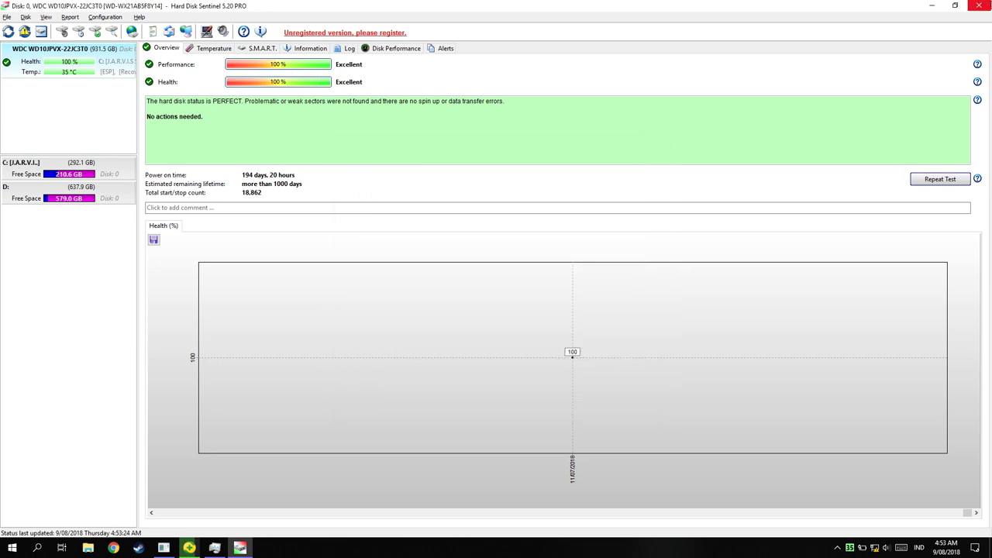
pyautogui.click(978, 5)
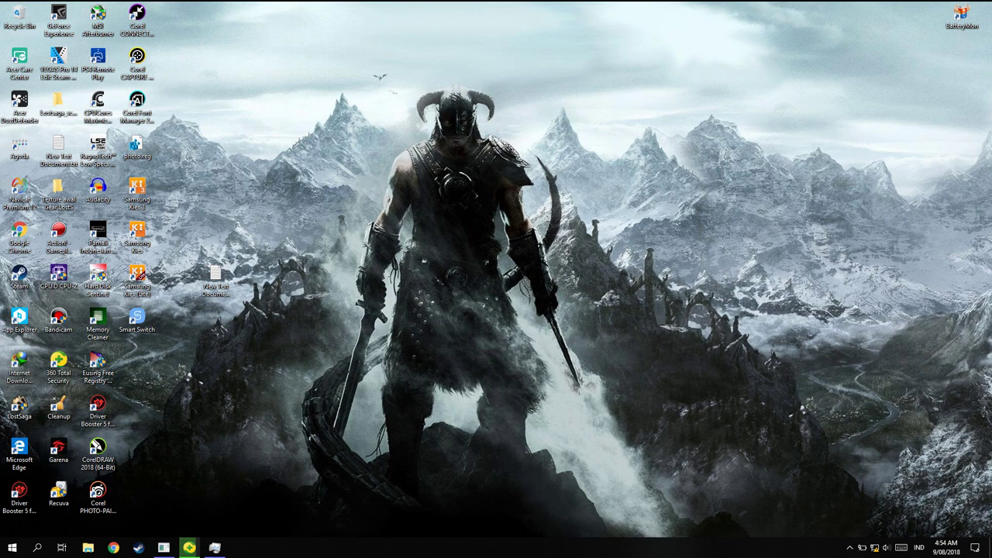
# Disable the startup programs KiesPDLR.exe and SmartSwitchPDLR.exe in Task Manager.
pyautogui.click(217, 544)
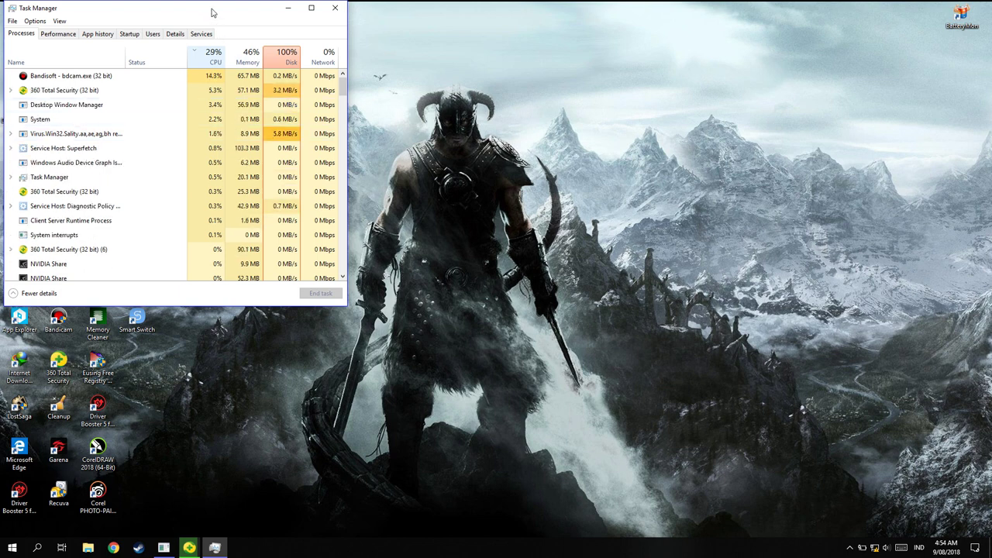
pyautogui.click(131, 36)
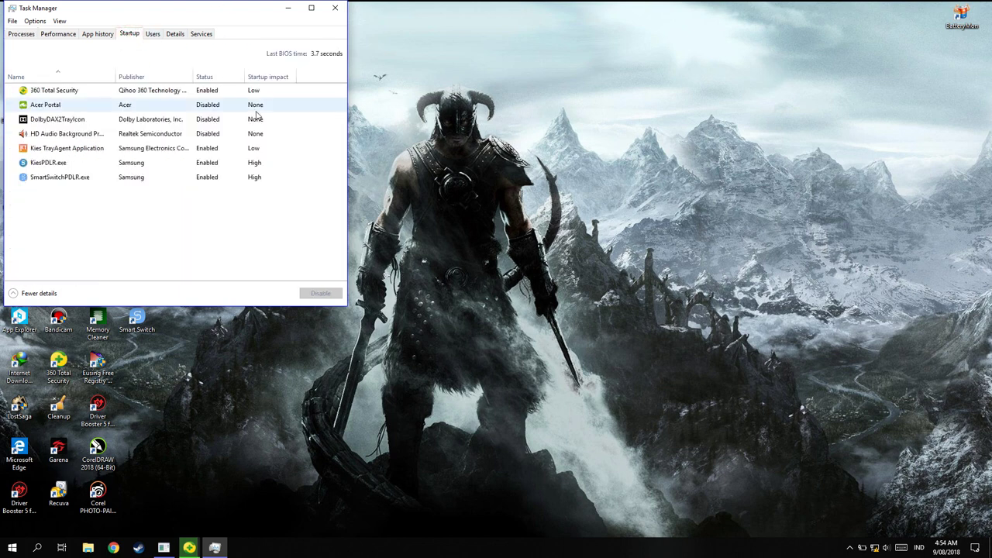
pyautogui.click(164, 166)
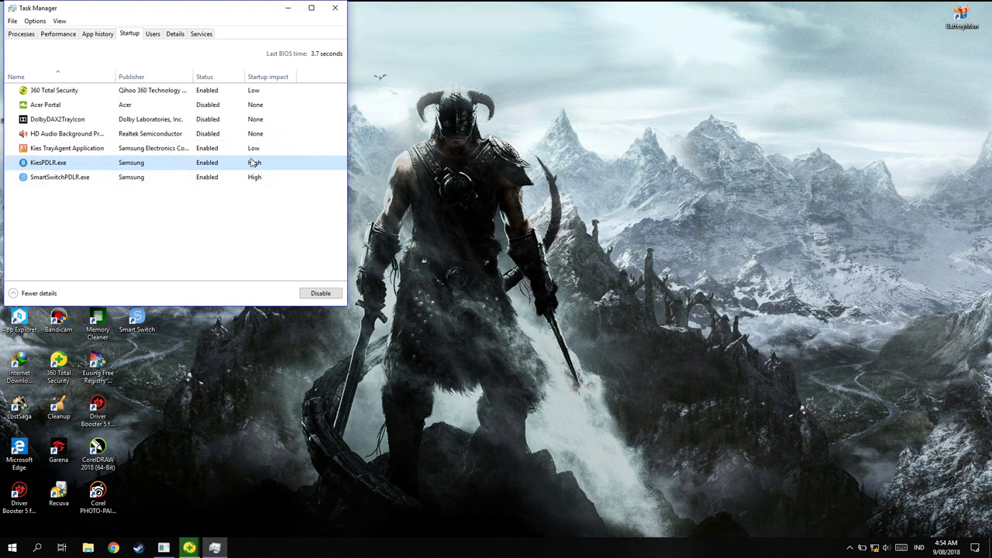
pyautogui.rightClick(241, 163)
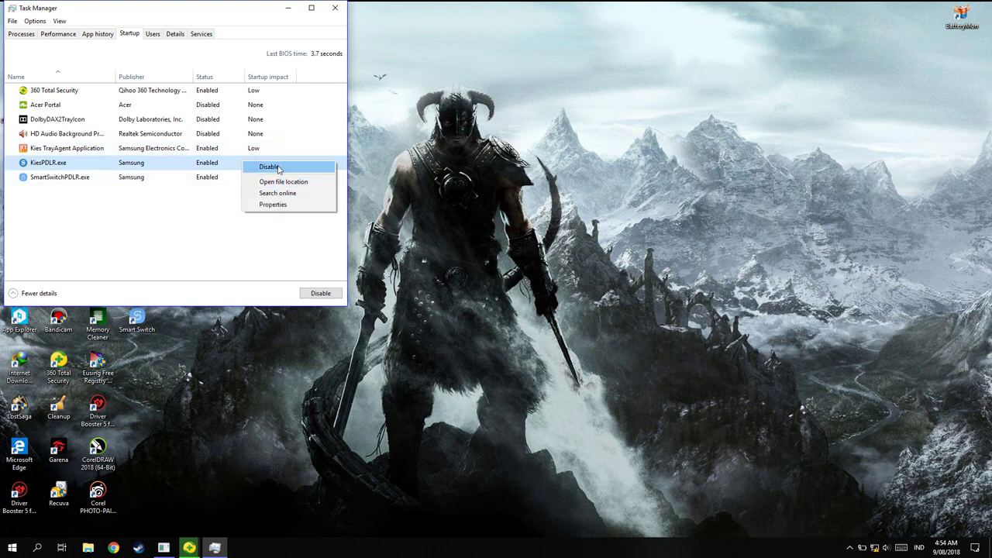
pyautogui.click(278, 169)
pyautogui.click(246, 179)
pyautogui.rightClick(244, 178)
pyautogui.click(269, 183)
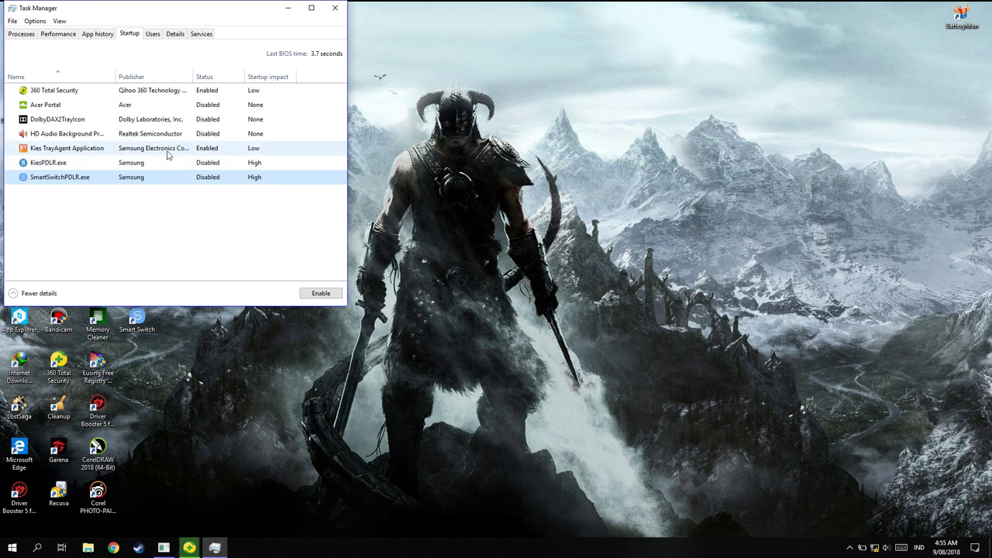
pyautogui.rightClick(257, 179)
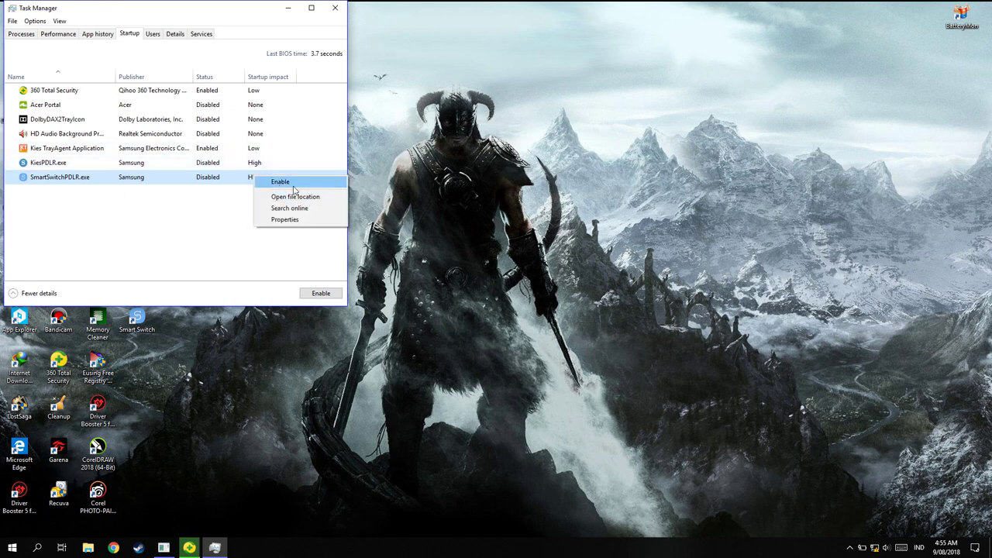
pyautogui.click(229, 205)
pyautogui.click(254, 148)
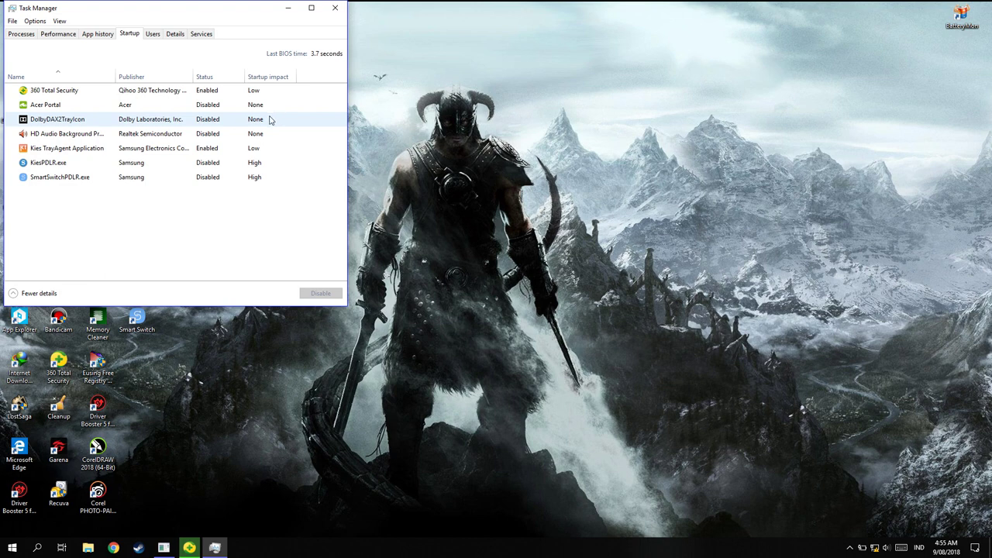
# Examine Disk 0's performance in Task Manager, and check on the 360 Total Security and SalityKiller scans.
pyautogui.click(70, 35)
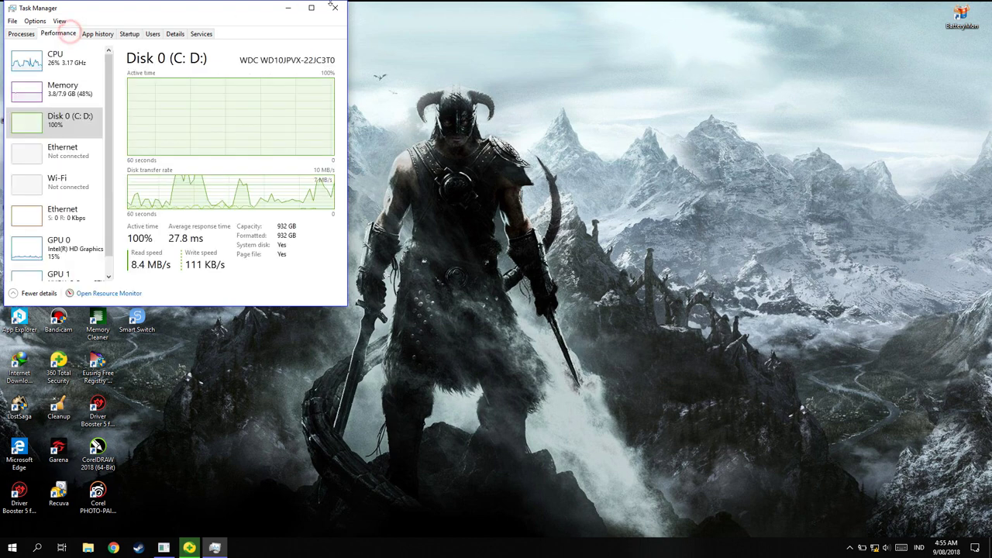
pyautogui.click(186, 549)
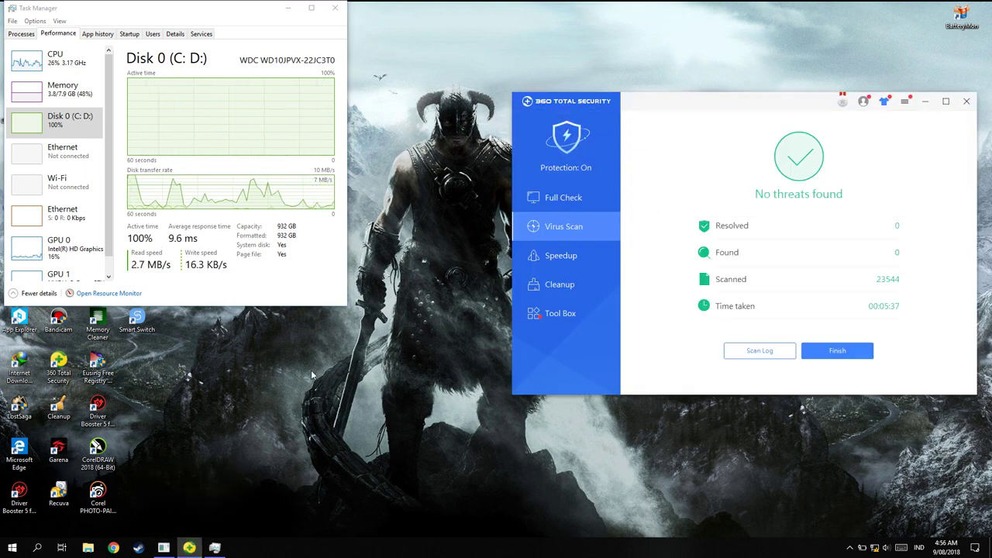
pyautogui.moveTo(167, 552)
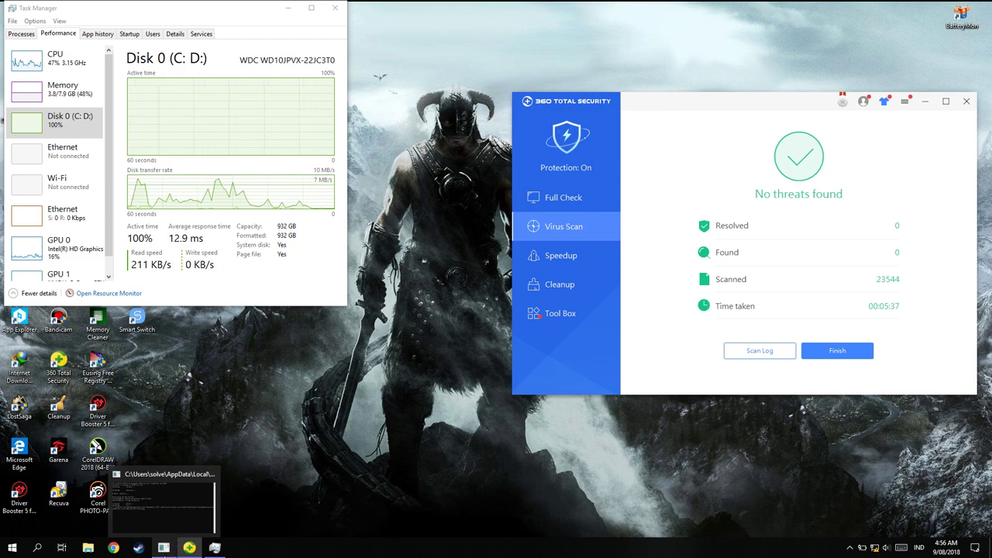
pyautogui.click(165, 552)
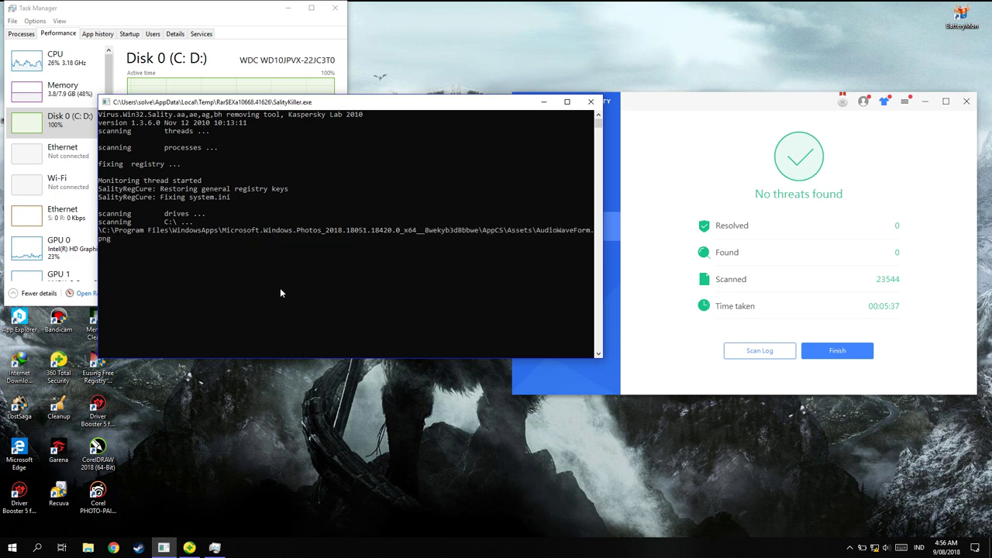
pyautogui.click(690, 332)
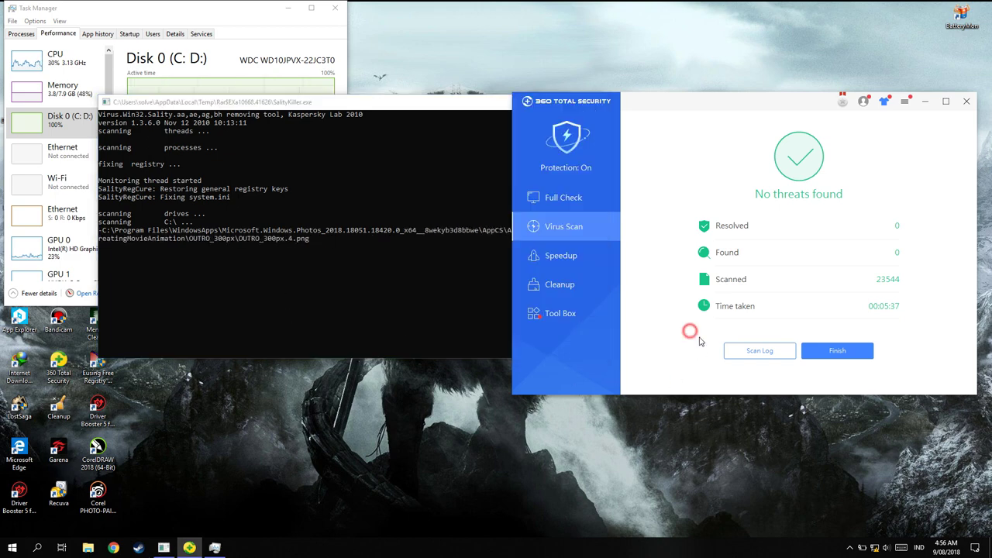
# Finish the virus scan, close 360 Total Security and minimize the SalityKiller window.
pyautogui.click(843, 351)
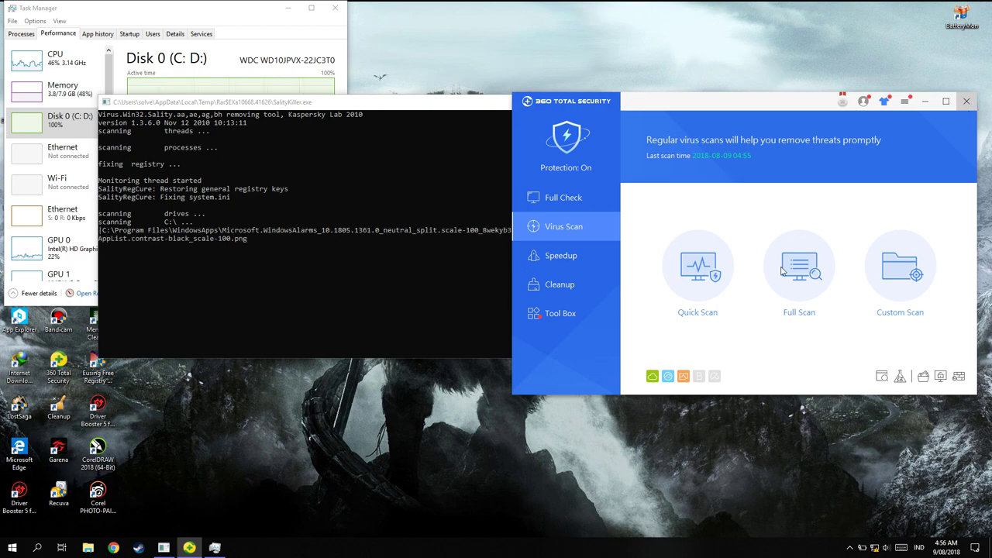
pyautogui.click(967, 101)
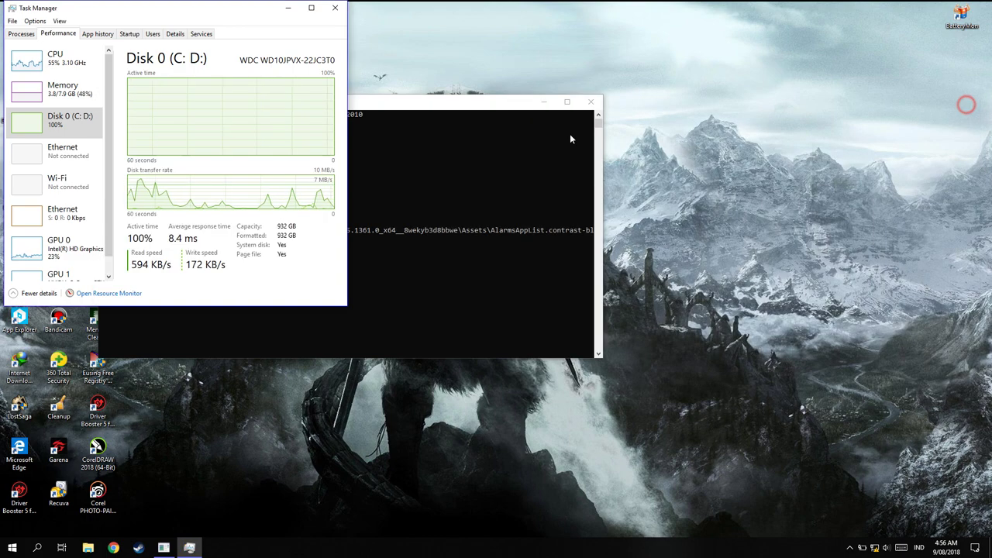
pyautogui.click(544, 101)
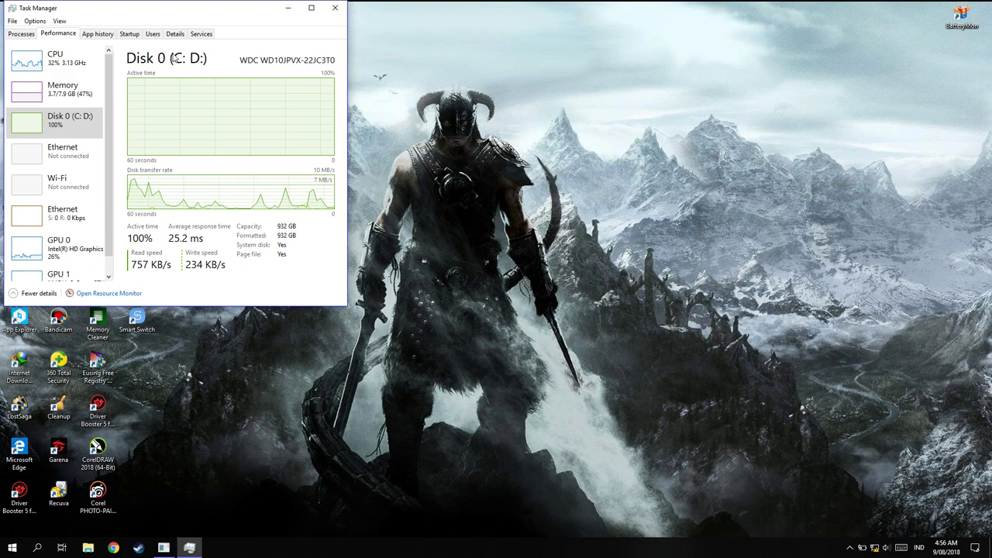
# Show the running processes in Task Manager sorted by disk usage.
pyautogui.click(23, 35)
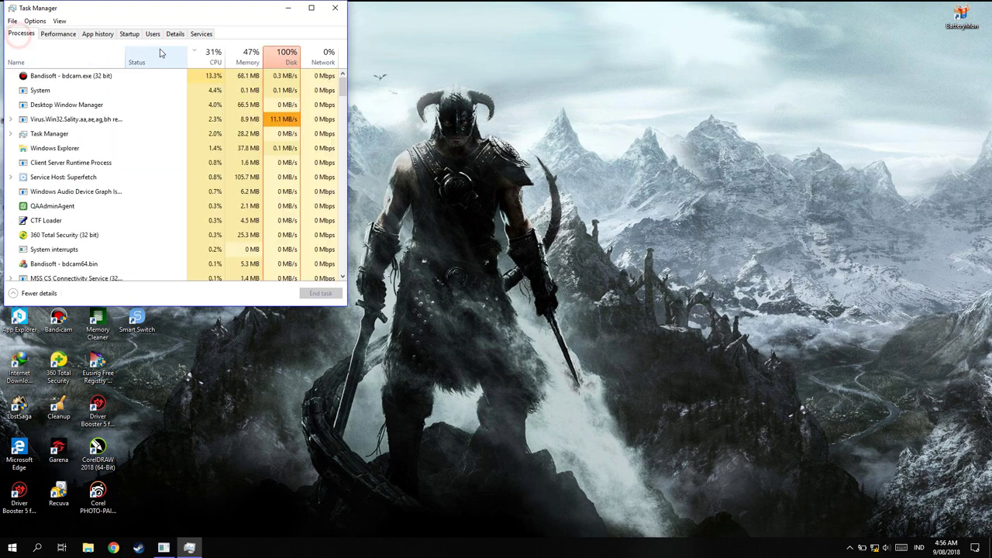
pyautogui.click(284, 60)
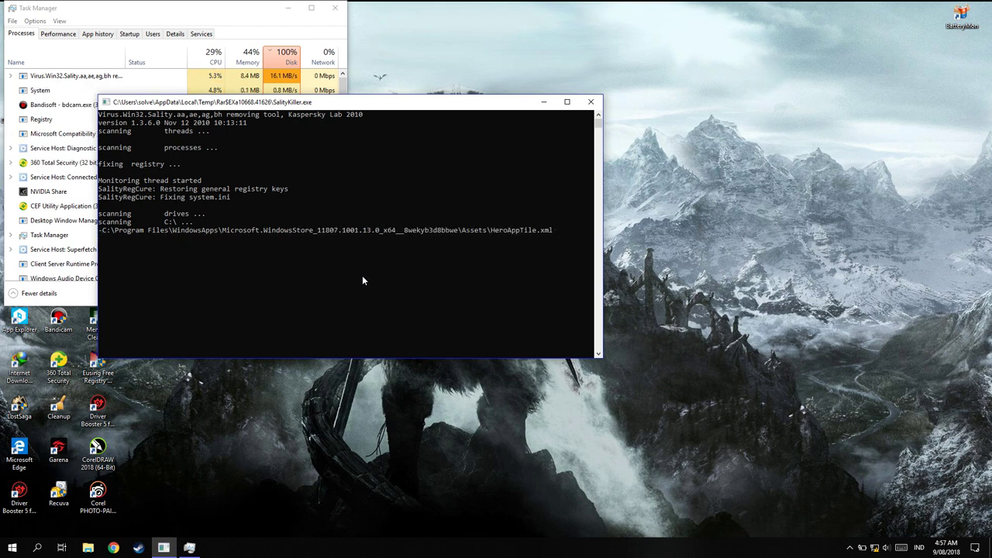
# Close SalityKiller to stop its scan, and sort the processes by disk usage again with the heaviest first.
pyautogui.click(592, 103)
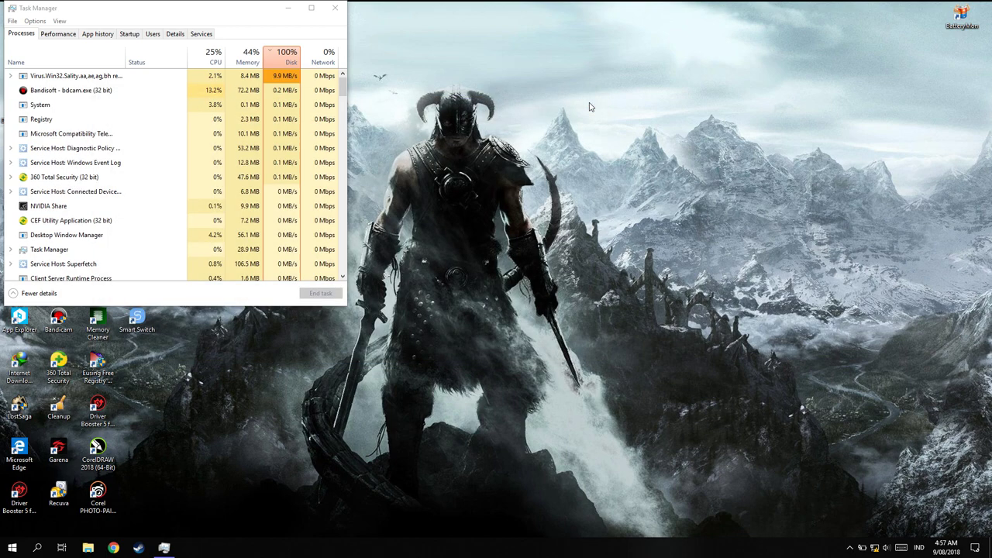
pyautogui.click(286, 66)
pyautogui.click(287, 68)
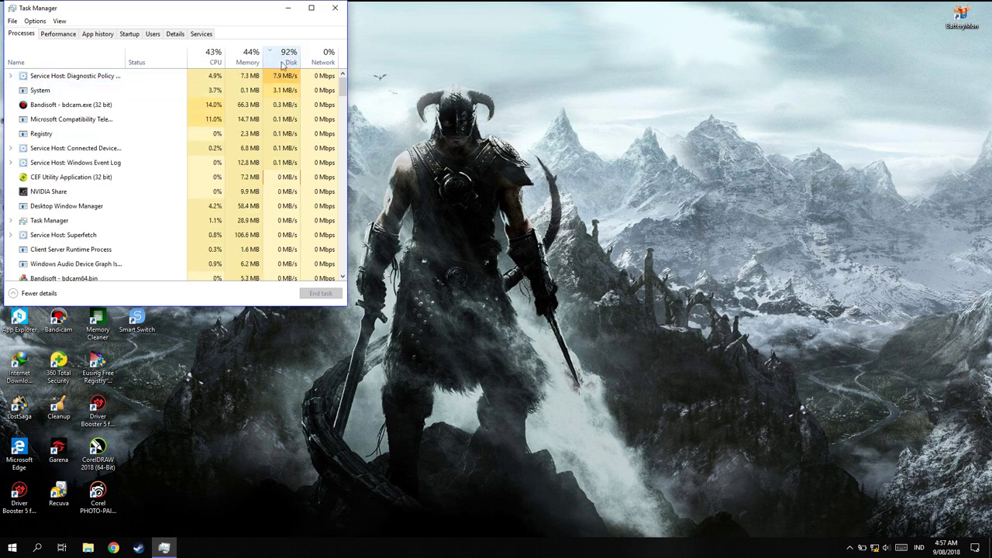